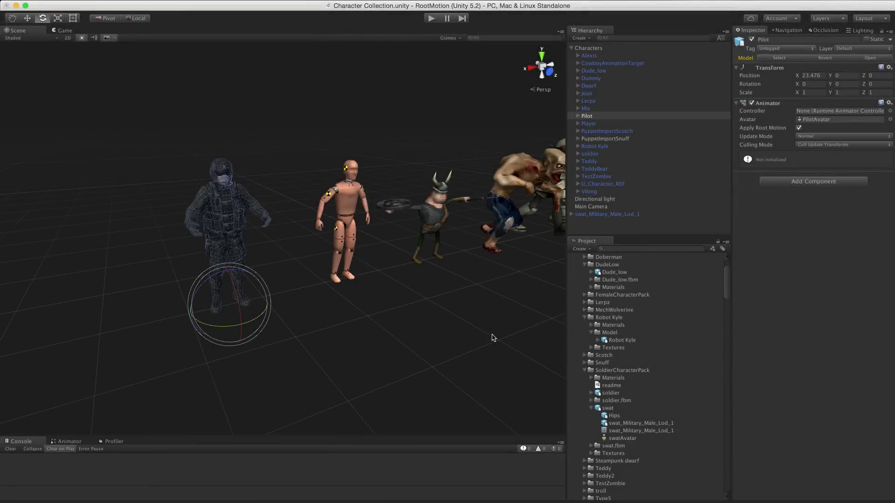
# Add a Full Body Biped IK component to the Pilot character.
pyautogui.moveTo(480, 323); pyautogui.dragTo(207, 318, button='middle')
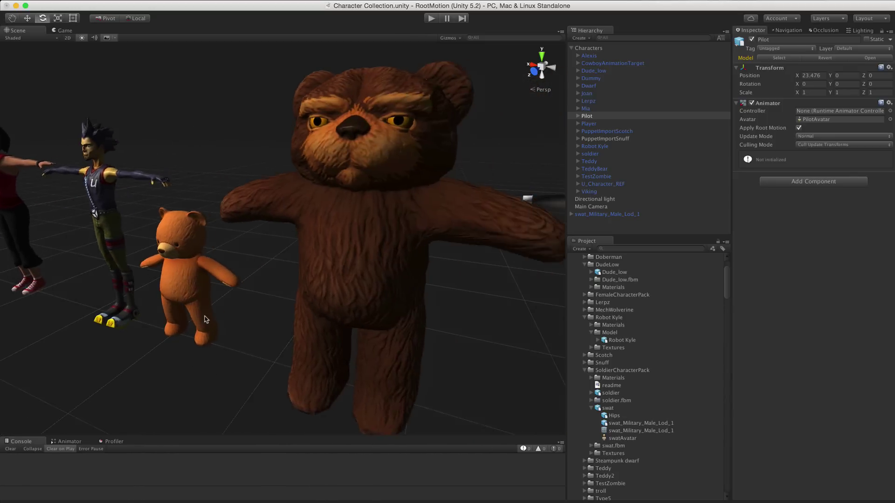
pyautogui.scroll(-2, 206, 317)
pyautogui.scroll(-2, 319, 329)
pyautogui.scroll(-3, 329, 352)
pyautogui.moveTo(258, 340); pyautogui.dragTo(558, 359, button='middle')
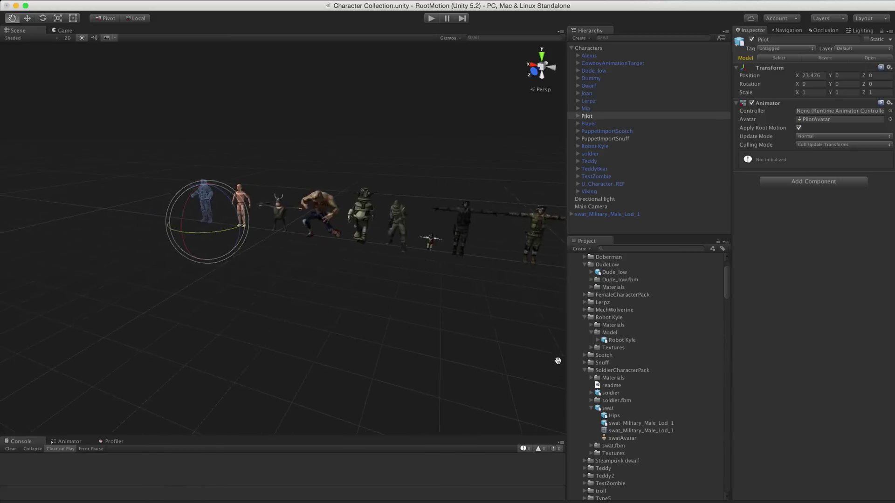
pyautogui.scroll(3, 315, 324)
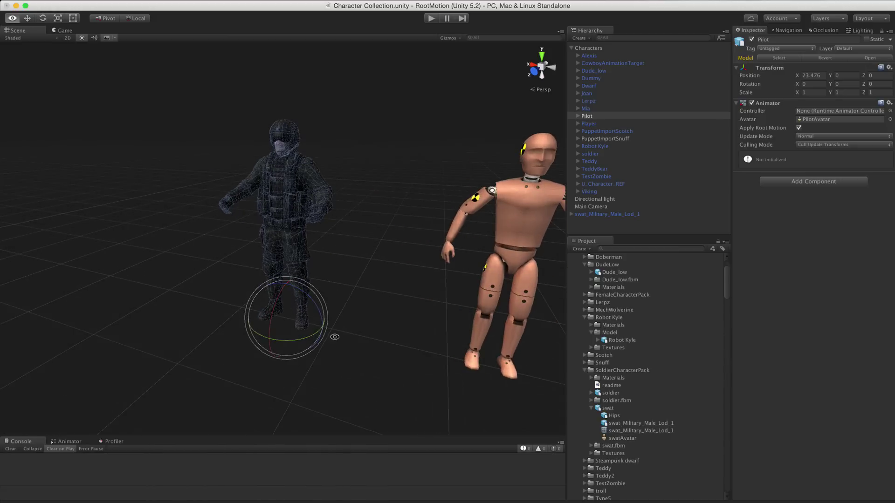
pyautogui.click(803, 184)
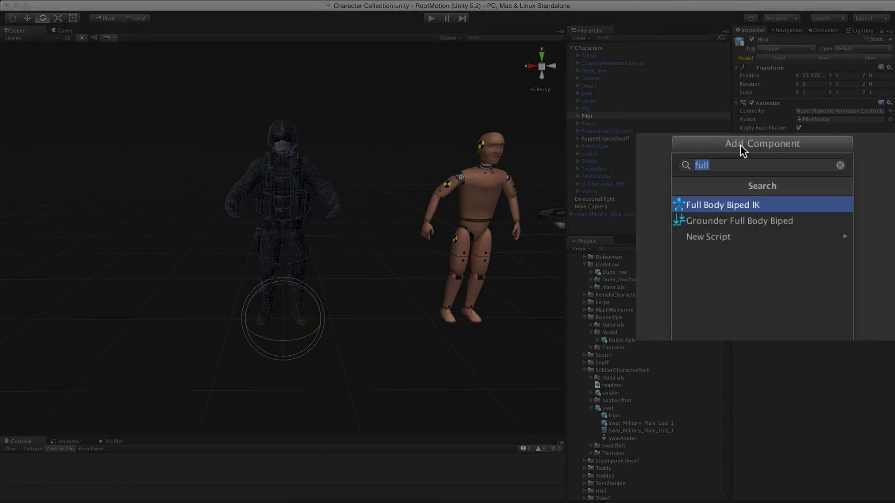
pyautogui.press('Return')
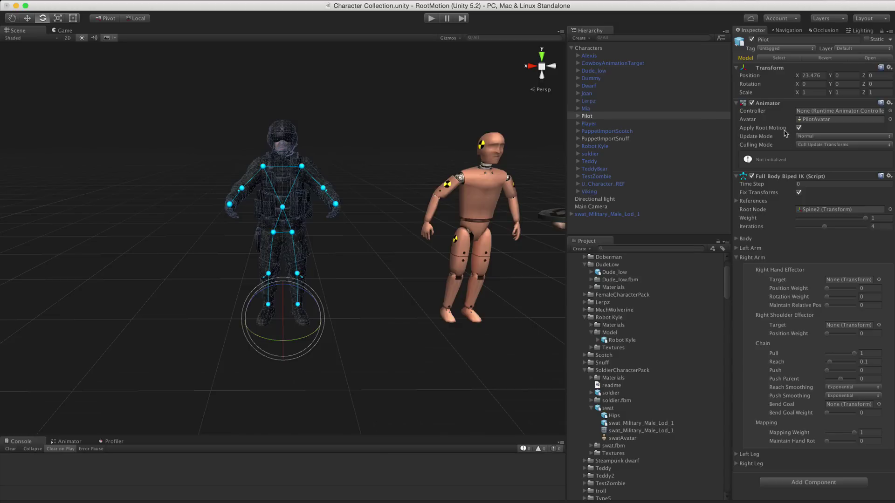
# Check the Animator's Update Mode options and expand the bone References of the Pilot's Full Body Biped IK component.
pyautogui.click(802, 136)
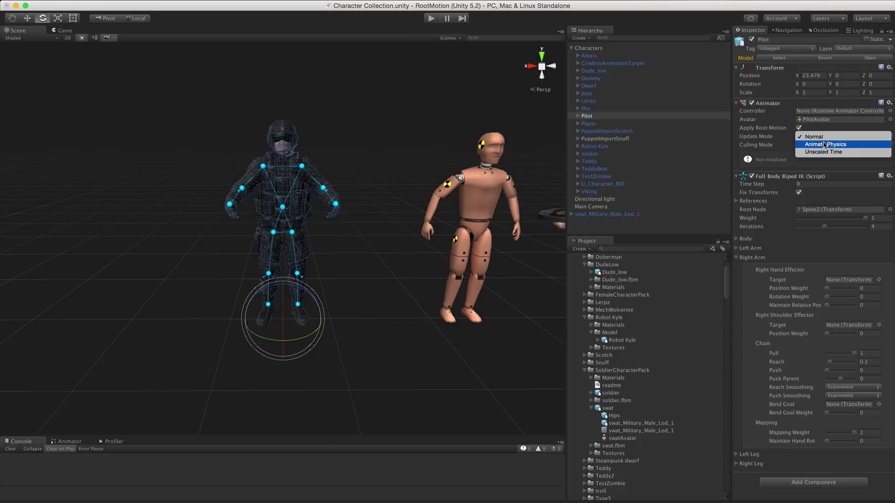
pyautogui.click(666, 20)
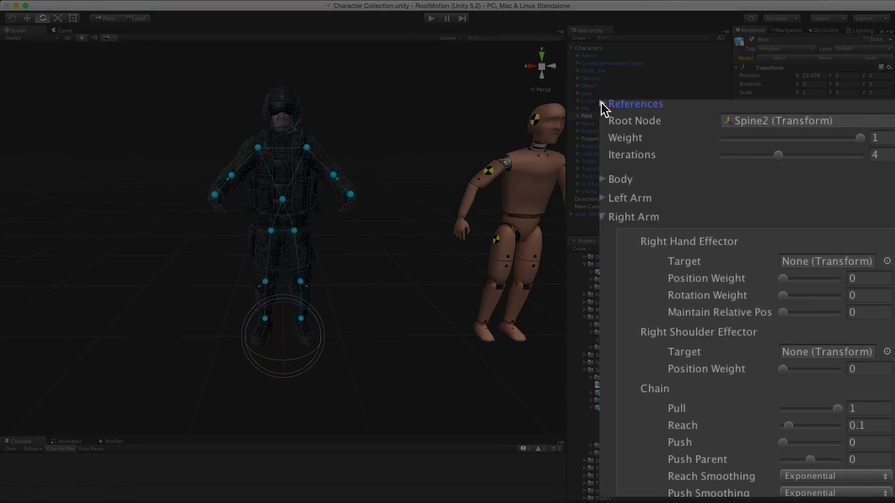
pyautogui.click(737, 201)
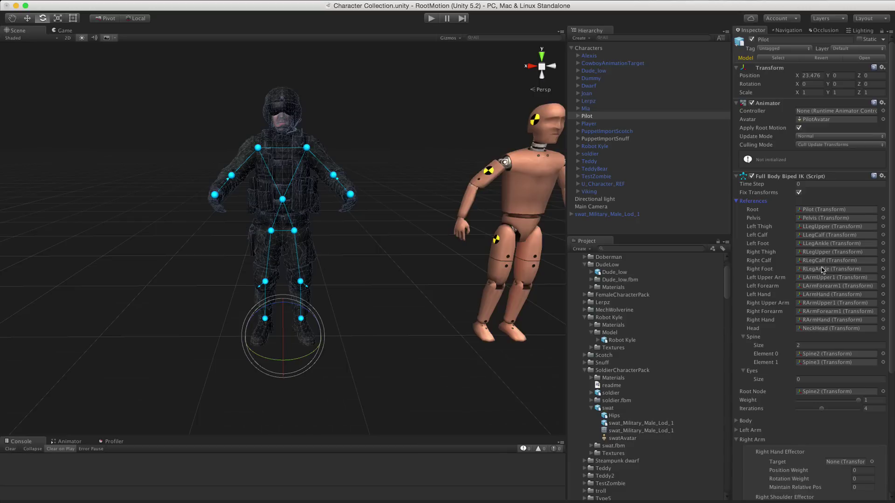
# Examine the Pilot's IK nodes and the bend direction arrows at the elbows and knees up close.
pyautogui.scroll(2, 281, 167)
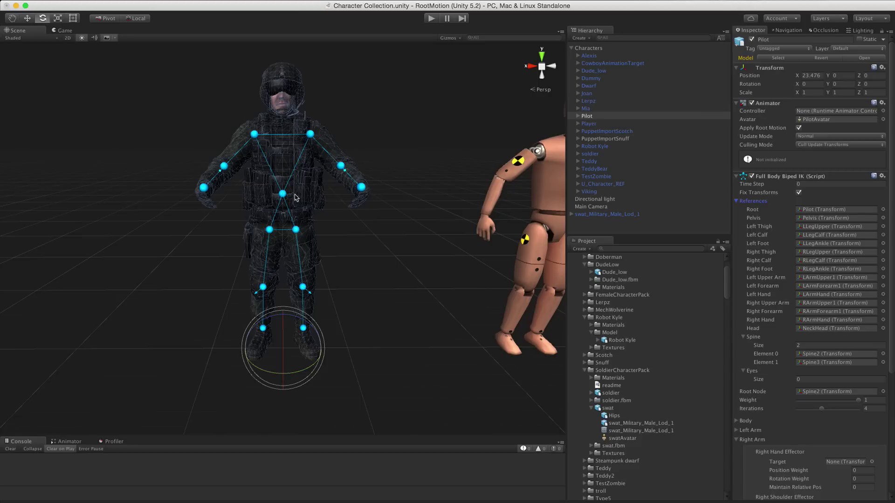
pyautogui.scroll(5, 287, 200)
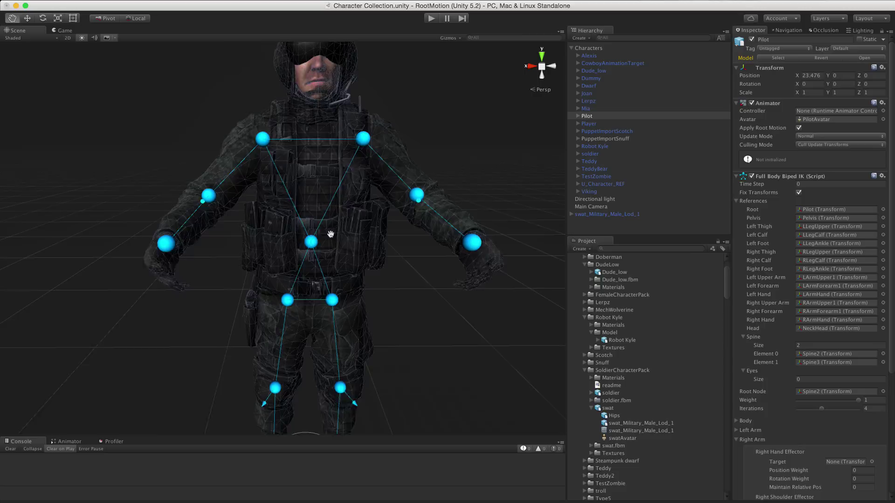
pyautogui.keyDown('alt'); pyautogui.moveTo(307, 202); pyautogui.dragTo(390, 203); pyautogui.keyUp('alt')
pyautogui.moveTo(391, 203); pyautogui.dragTo(395, 198, button='middle')
pyautogui.scroll(3, 300, 228)
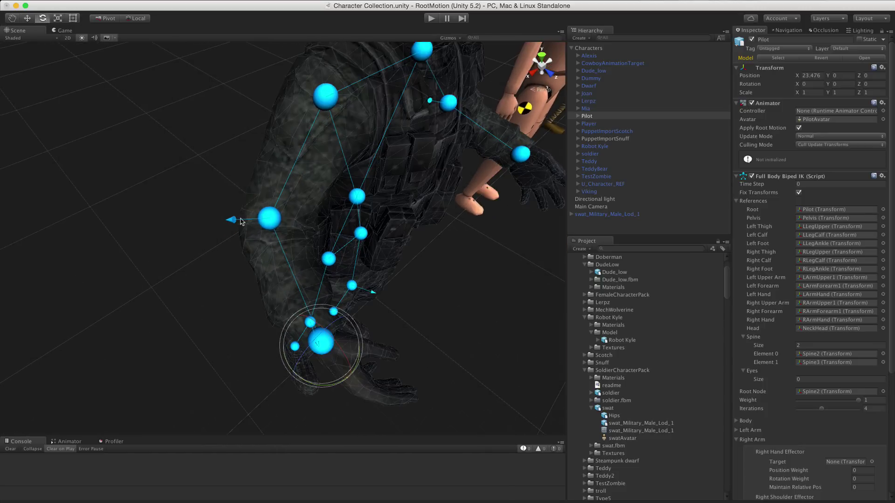
pyautogui.scroll(-3, 275, 226)
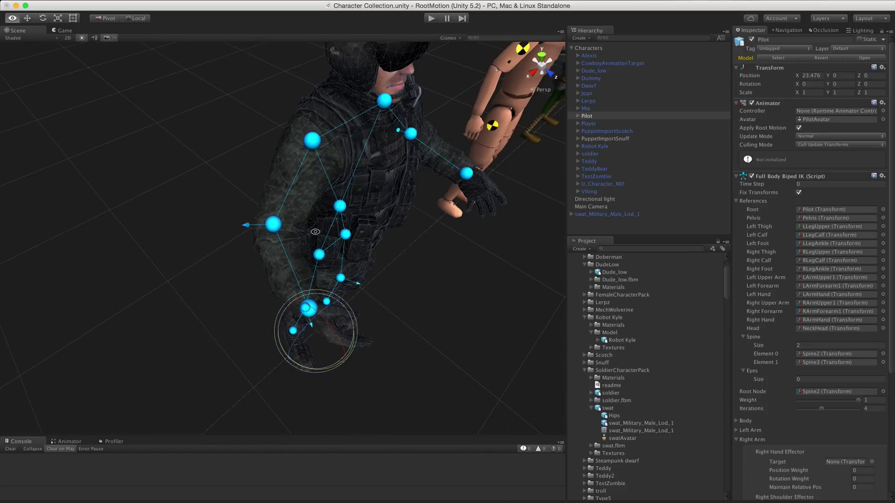
pyautogui.keyDown('alt'); pyautogui.moveTo(274, 226); pyautogui.dragTo(326, 243); pyautogui.keyUp('alt')
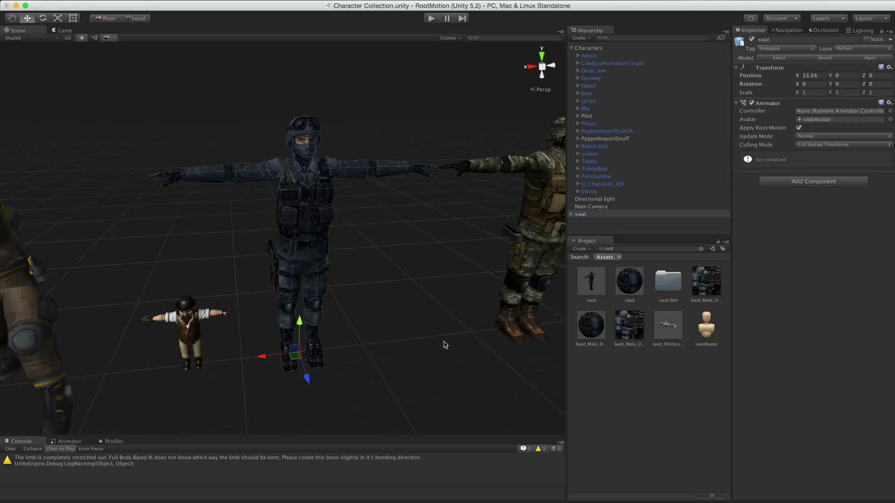
# Add a Full Body Biped IK component to the swat character.
pyautogui.click(807, 185)
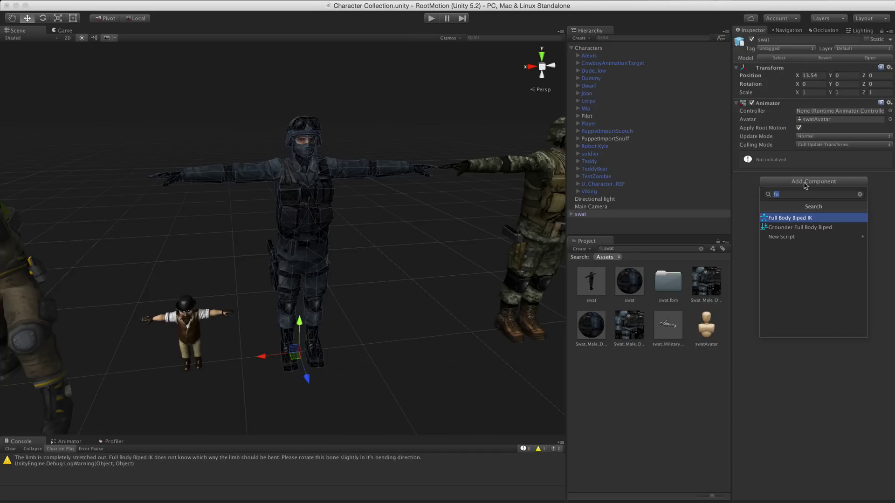
pyautogui.press('Return')
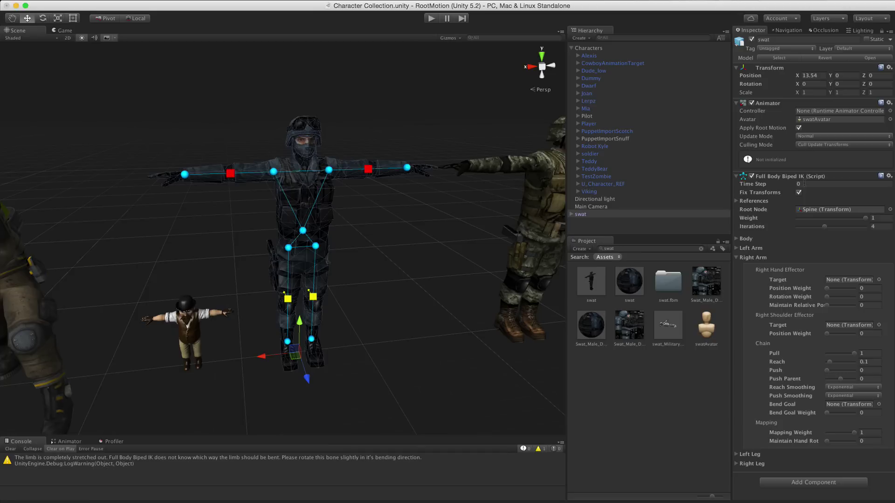
pyautogui.keyDown('alt'); pyautogui.moveTo(400, 230); pyautogui.dragTo(368, 243); pyautogui.keyUp('alt')
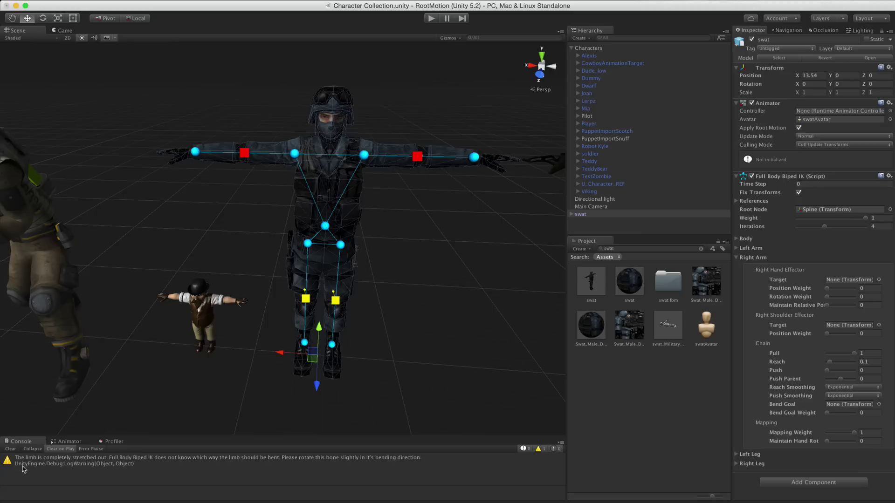
# Examine the red elbow markers on the swat character's outstretched arms.
pyautogui.click(418, 155)
pyautogui.scroll(4, 417, 156)
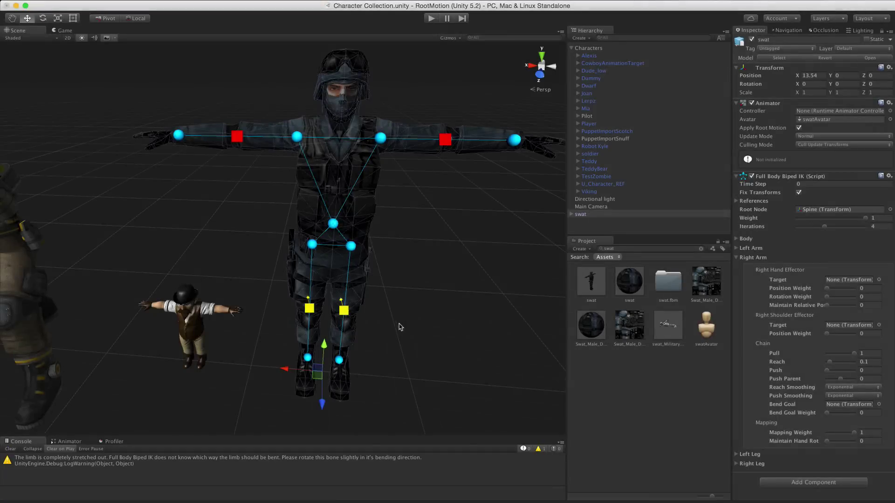
pyautogui.moveTo(399, 328); pyautogui.dragTo(234, 408, button='middle')
pyautogui.scroll(3, 294, 293)
pyautogui.scroll(-2, 312, 280)
pyautogui.keyDown('alt'); pyautogui.moveTo(318, 275); pyautogui.dragTo(266, 317); pyautogui.keyUp('alt')
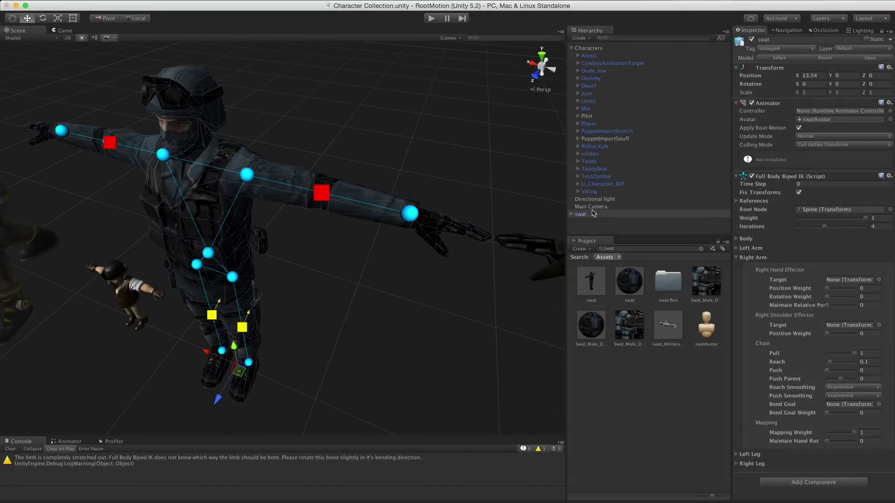
# Expand the full swat bone hierarchy and rotate the LeftForeArm bone slightly forward in the elbow's natural bending direction.
pyautogui.press('alt')
pyautogui.keyDown('alt'); pyautogui.click(572, 215); pyautogui.keyUp('alt')
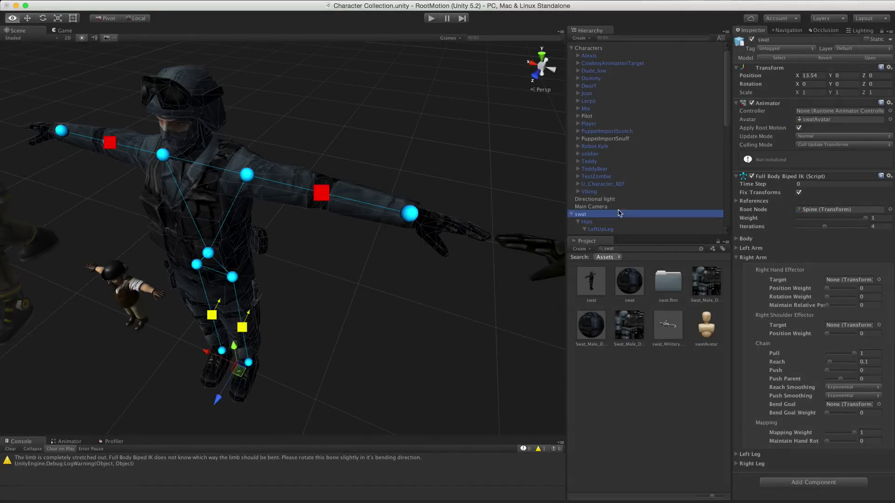
pyautogui.keyDown('alt'); pyautogui.click(572, 215); pyautogui.keyUp('alt')
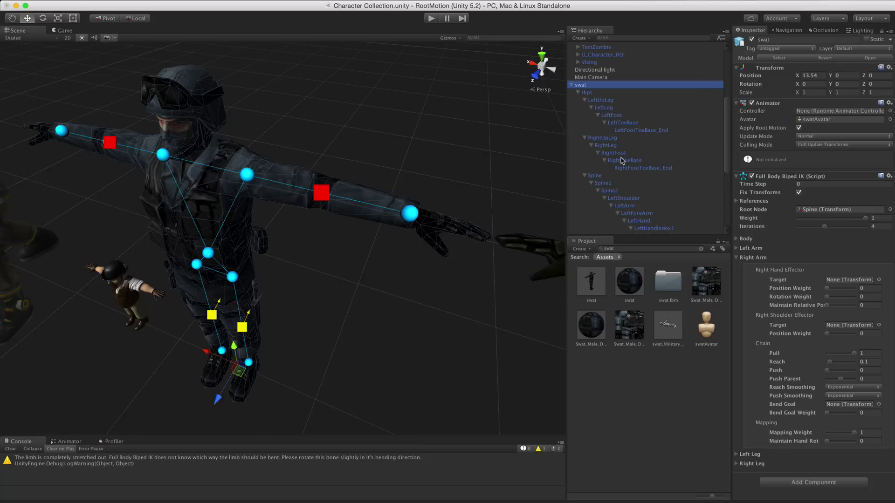
pyautogui.scroll(-3, 622, 161)
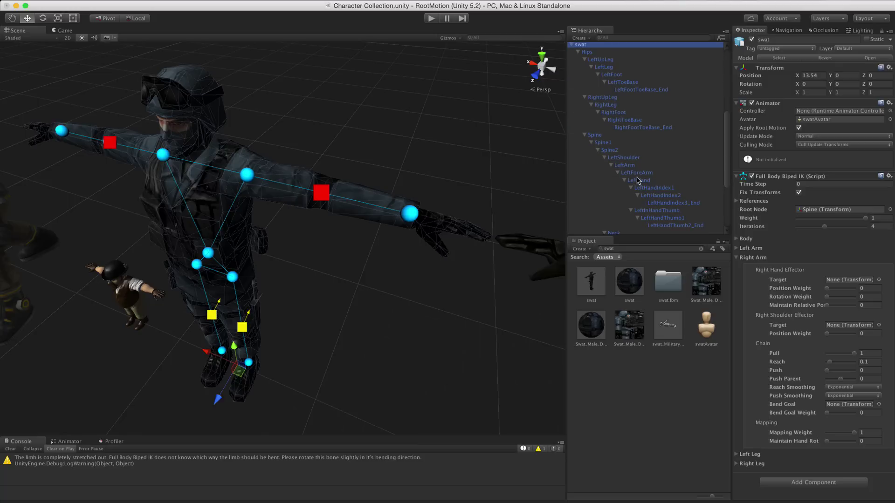
pyautogui.click(637, 173)
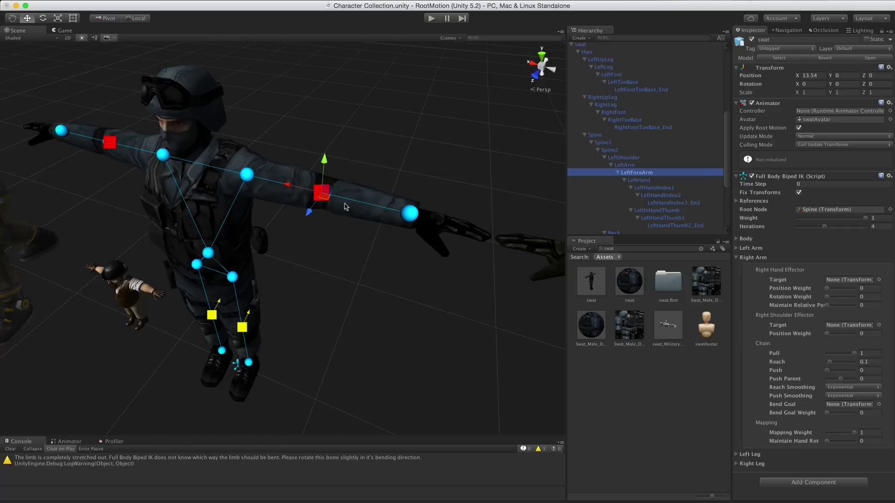
pyautogui.press('e')
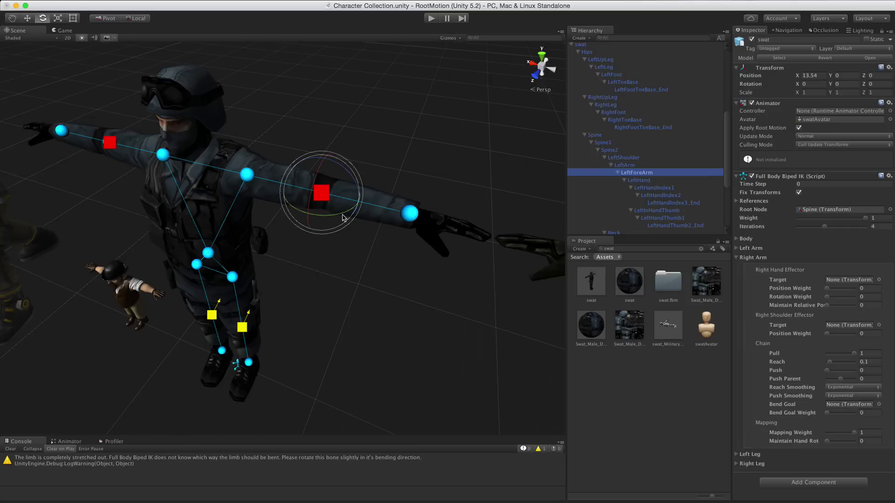
pyautogui.moveTo(343, 218)
pyautogui.mouseDown()
pyautogui.moveTo(368, 205)
pyautogui.moveTo(330, 215)
pyautogui.mouseUp()
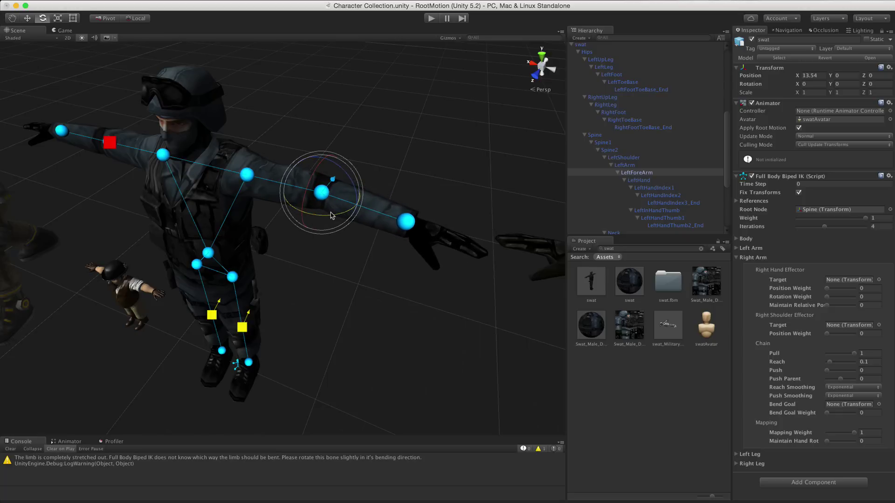
pyautogui.keyDown('alt'); pyautogui.moveTo(386, 217); pyautogui.dragTo(351, 191); pyautogui.keyUp('alt')
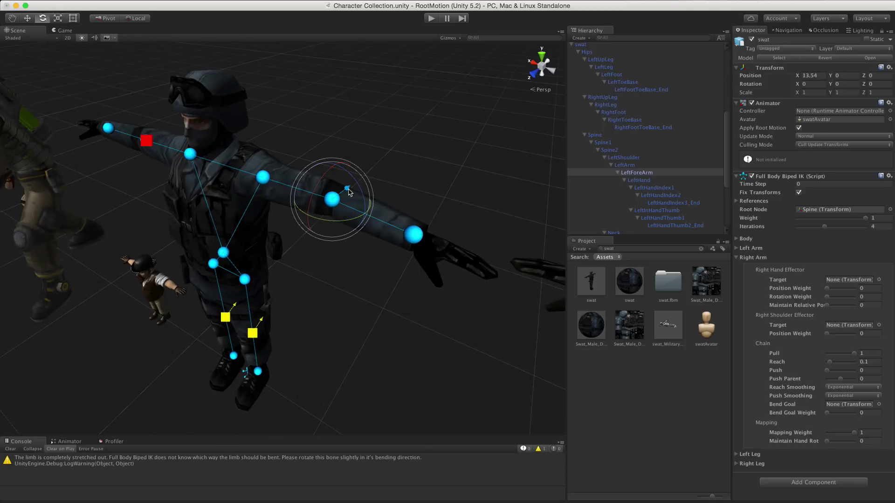
# Rotate the swat's RightForeArm bone slightly forward so the right elbow bends in its natural direction.
pyautogui.keyDown('alt'); pyautogui.moveTo(259, 281); pyautogui.dragTo(559, 261); pyautogui.keyUp('alt')
pyautogui.scroll(-5, 646, 182)
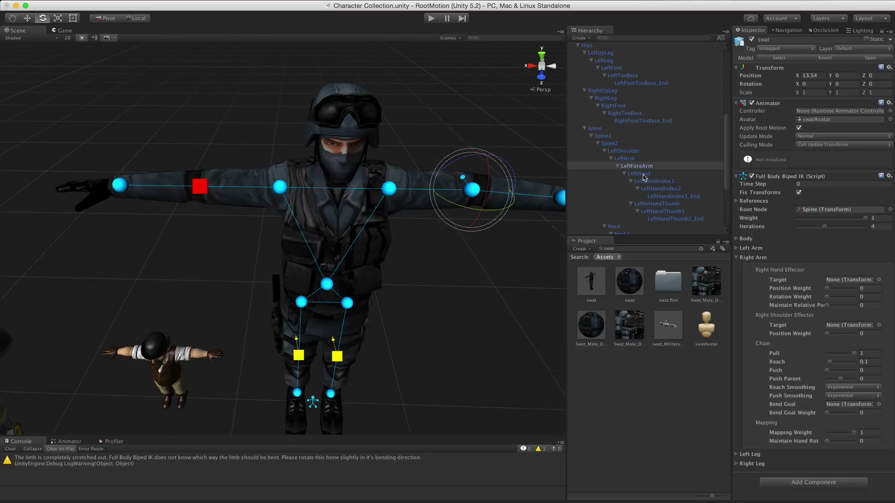
pyautogui.click(645, 178)
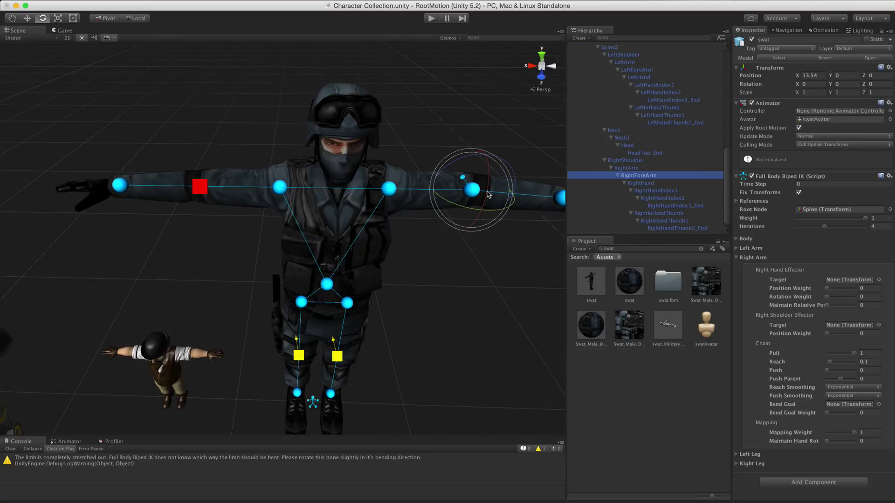
pyautogui.moveTo(221, 209); pyautogui.dragTo(223, 206)
# Examine the yellow knee markers and their bend direction arrows on the swat character's legs.
pyautogui.moveTo(384, 242); pyautogui.dragTo(358, 136, button='middle')
pyautogui.scroll(8, 370, 282)
pyautogui.scroll(-5, 436, 300)
pyautogui.keyDown('alt'); pyautogui.moveTo(436, 301); pyautogui.dragTo(297, 271); pyautogui.keyUp('alt')
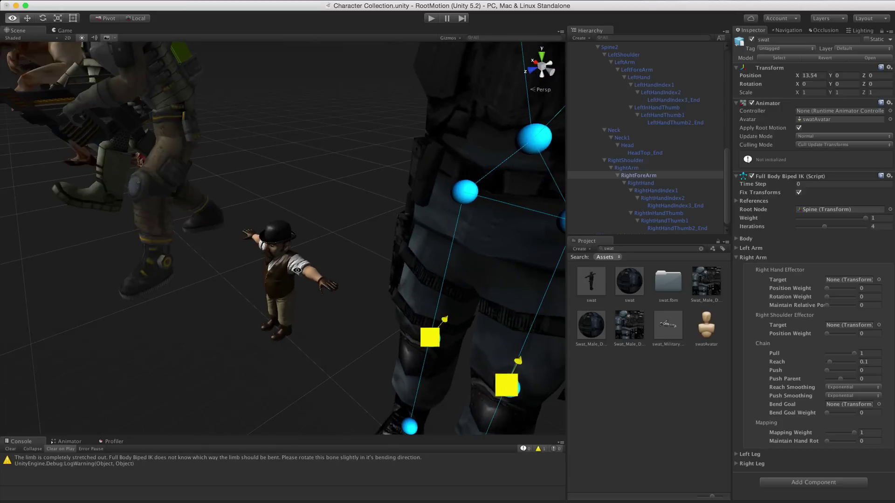
pyautogui.moveTo(297, 270); pyautogui.dragTo(128, 146, button='middle')
pyautogui.scroll(-5, 263, 254)
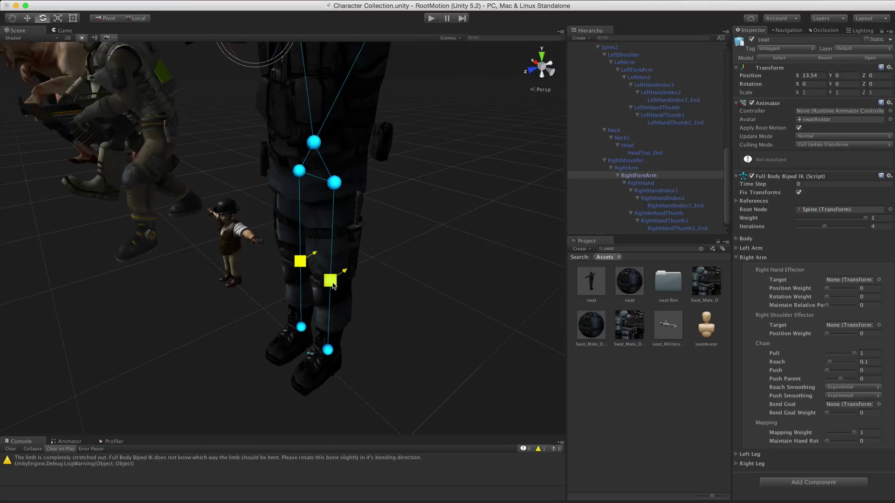
pyautogui.moveTo(371, 299); pyautogui.dragTo(278, 265, button='middle')
pyautogui.scroll(-3, 299, 272)
pyautogui.scroll(6, 272, 279)
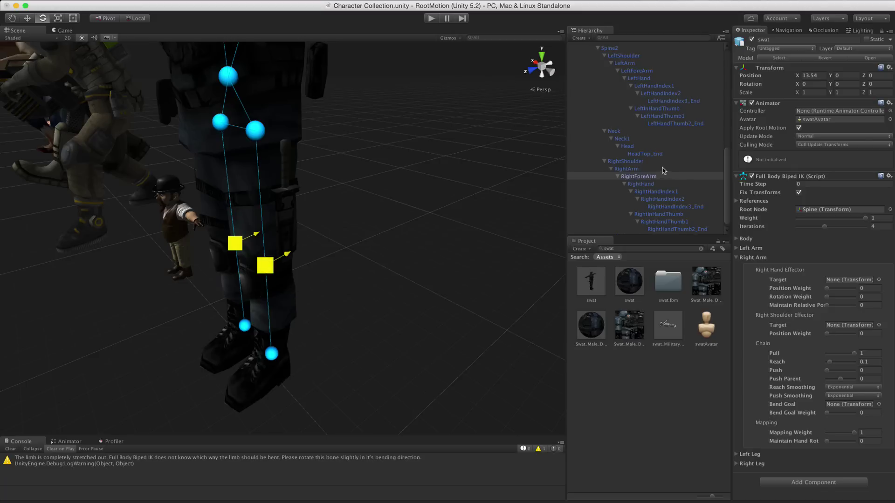
# Rotate the swat's LeftLeg bone slightly so the left knee bends in its natural direction, and select the RightLeg bone.
pyautogui.scroll(2, 664, 171)
pyautogui.scroll(-4, 322, 234)
pyautogui.scroll(6, 342, 182)
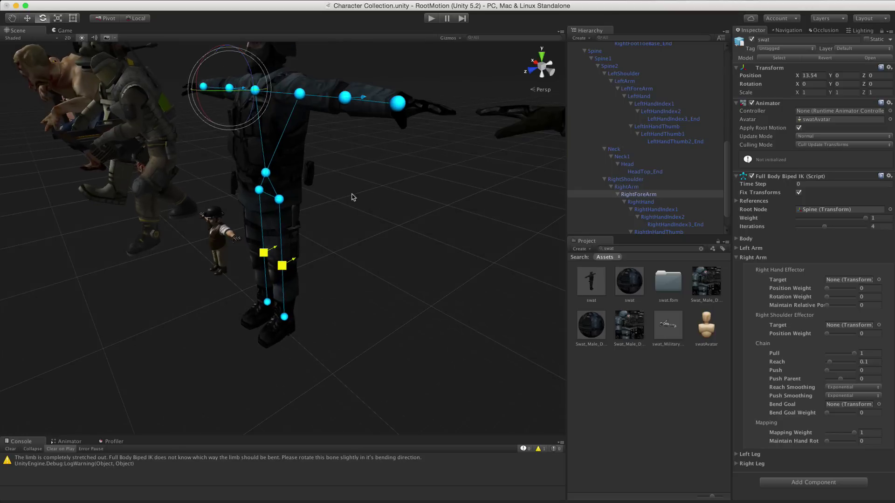
pyautogui.scroll(-3, 346, 214)
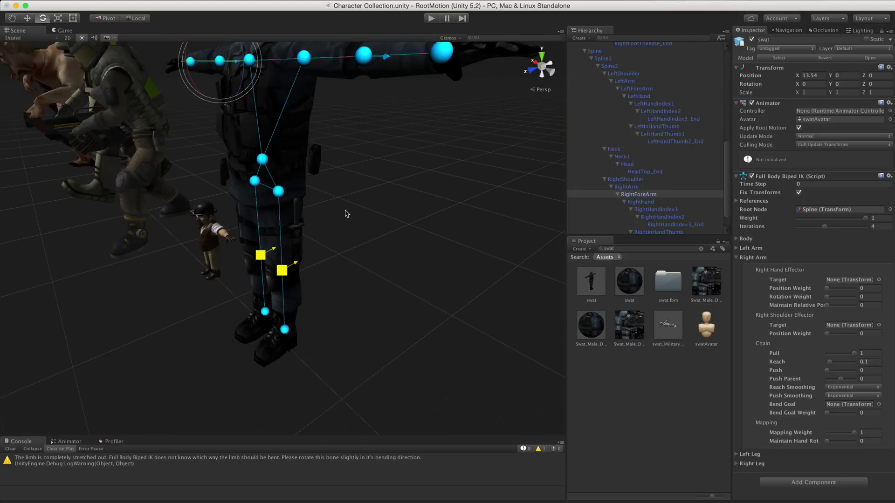
pyautogui.scroll(2, 346, 214)
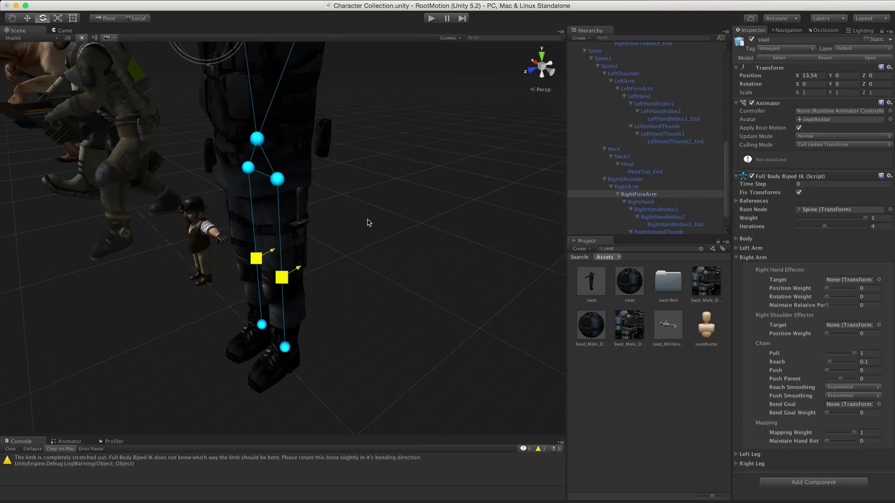
pyautogui.moveTo(363, 241); pyautogui.dragTo(383, 197, button='middle')
pyautogui.scroll(2, 383, 205)
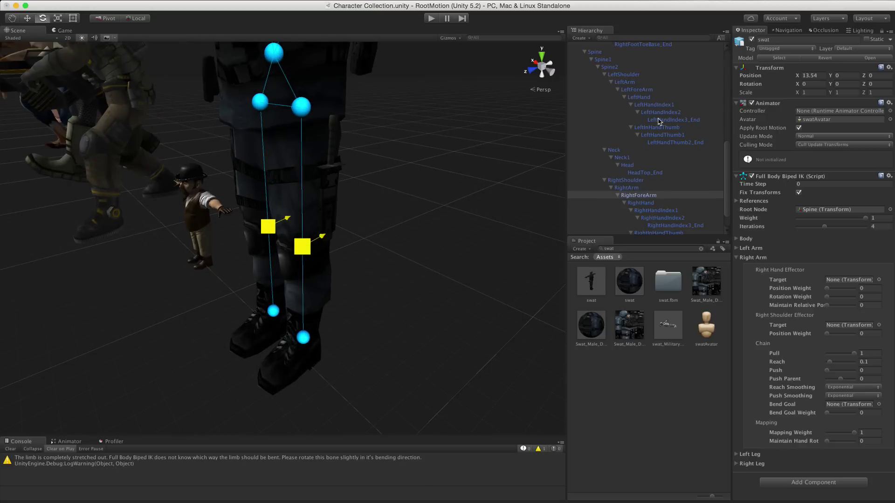
pyautogui.scroll(3, 650, 133)
pyautogui.scroll(5, 650, 132)
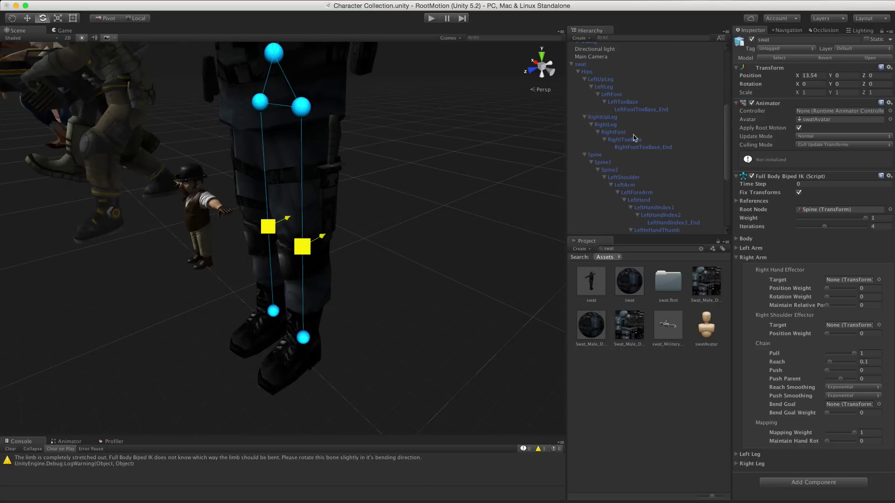
pyautogui.click(608, 87)
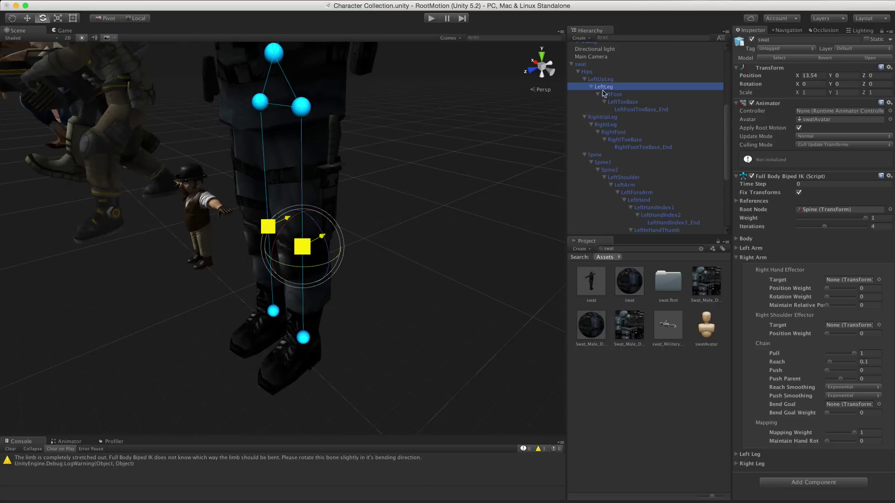
pyautogui.moveTo(275, 254); pyautogui.dragTo(272, 248)
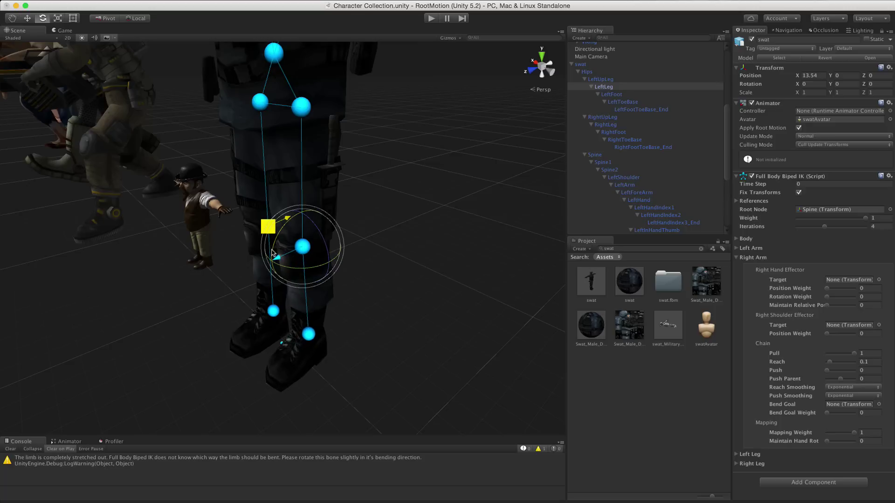
pyautogui.click(607, 127)
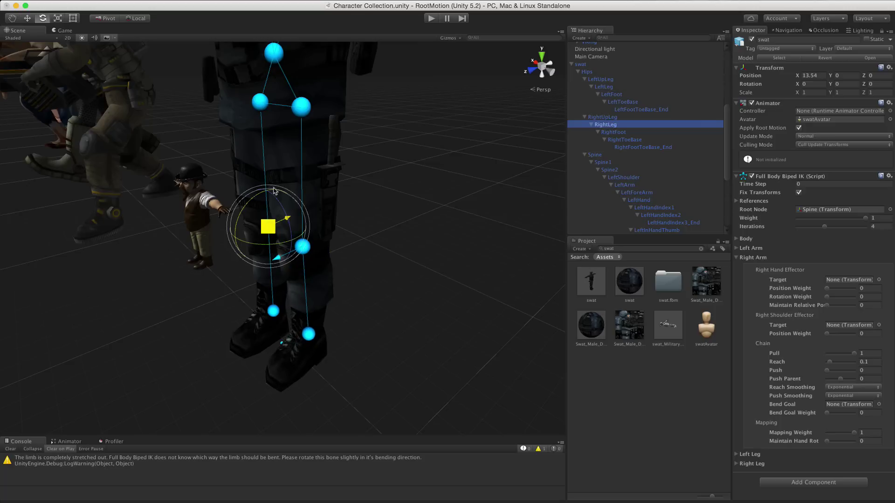
# Switch to moving objects, frame Robot Kyle in the scene and add a Full Body Biped IK component to it.
pyautogui.scroll(-5, 276, 207)
pyautogui.press('w')
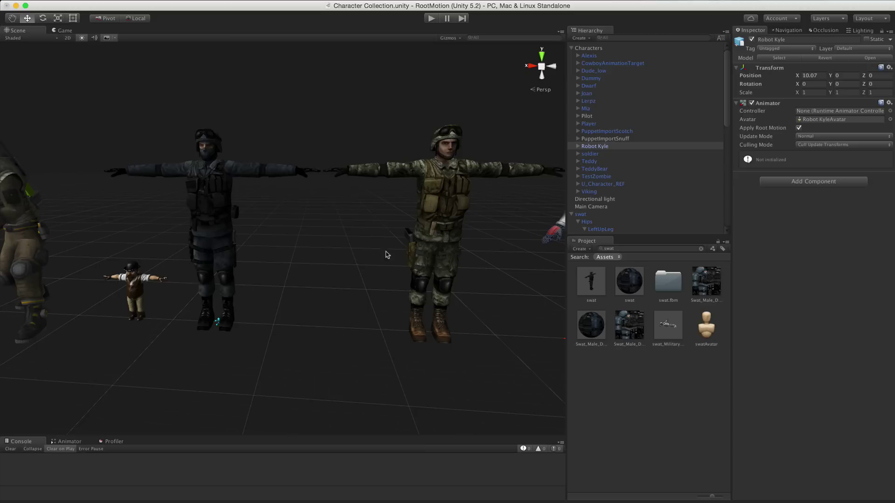
pyautogui.press('f')
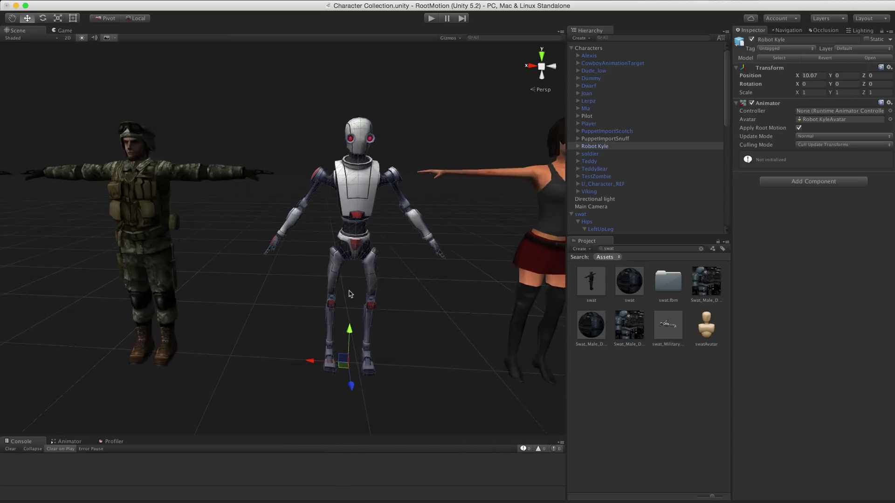
pyautogui.scroll(-4, 362, 296)
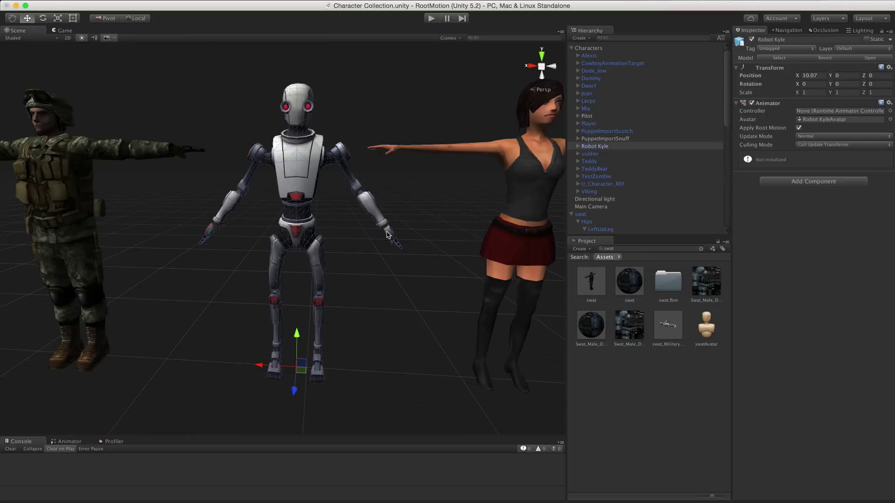
pyautogui.click(791, 186)
pyautogui.press('Return')
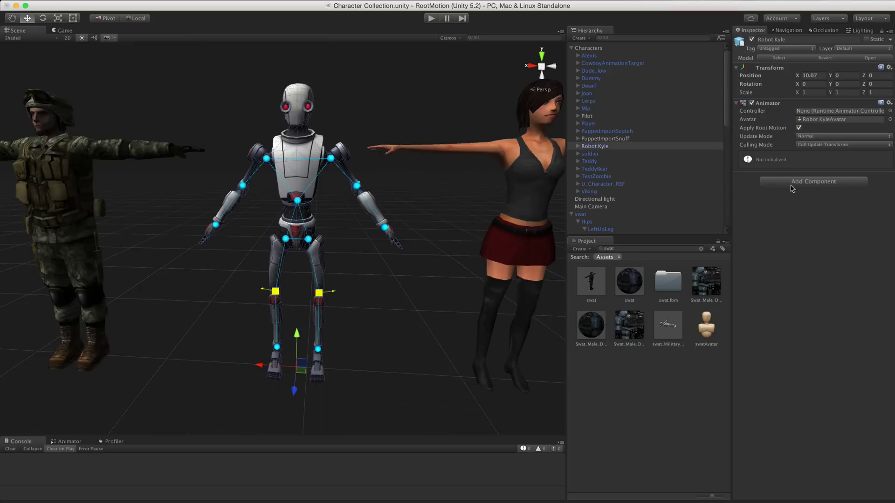
# Examine the yellow knee markers and bend direction arrows on Robot Kyle's legs.
pyautogui.scroll(5, 400, 304)
pyautogui.moveTo(399, 303); pyautogui.dragTo(357, 254, button='middle')
pyautogui.scroll(6, 364, 276)
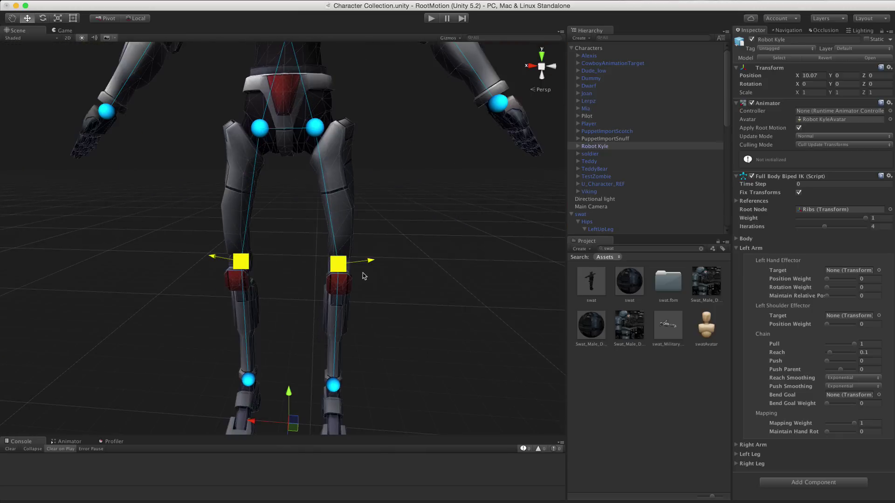
pyautogui.keyDown('alt'); pyautogui.moveTo(428, 281); pyautogui.dragTo(392, 366); pyautogui.keyUp('alt')
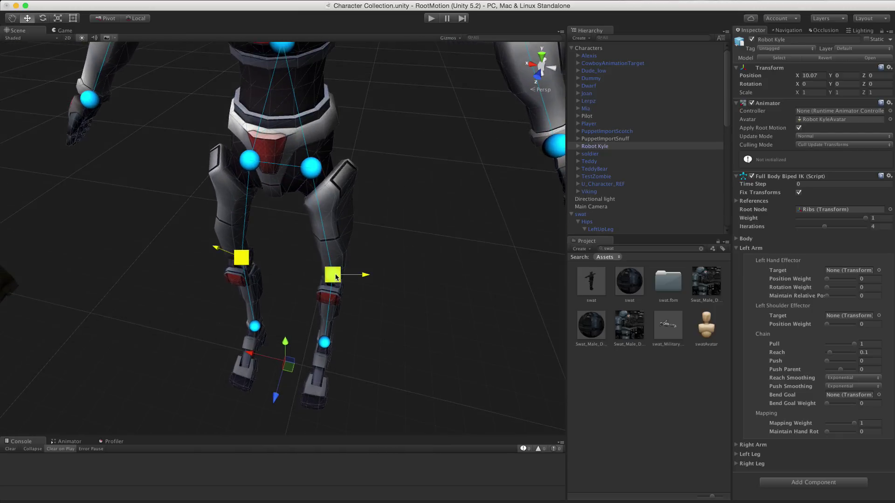
pyautogui.scroll(-5, 421, 272)
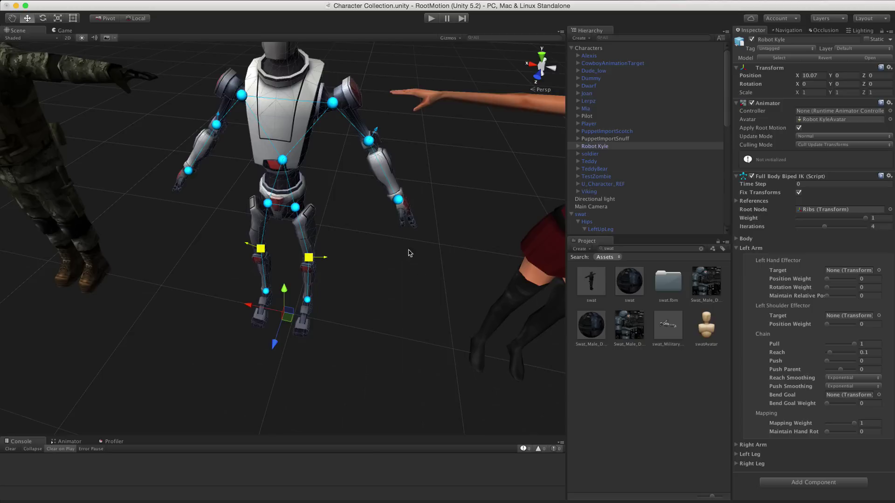
# Run the scene and, back in the scene view, set Robot Kyle's Left Hand Effector Position Weight to 1.
pyautogui.click(431, 19)
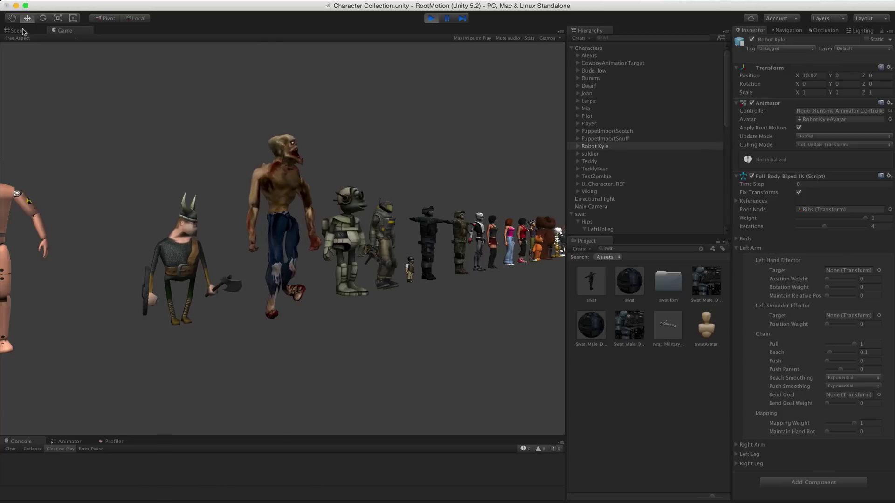
pyautogui.click(22, 31)
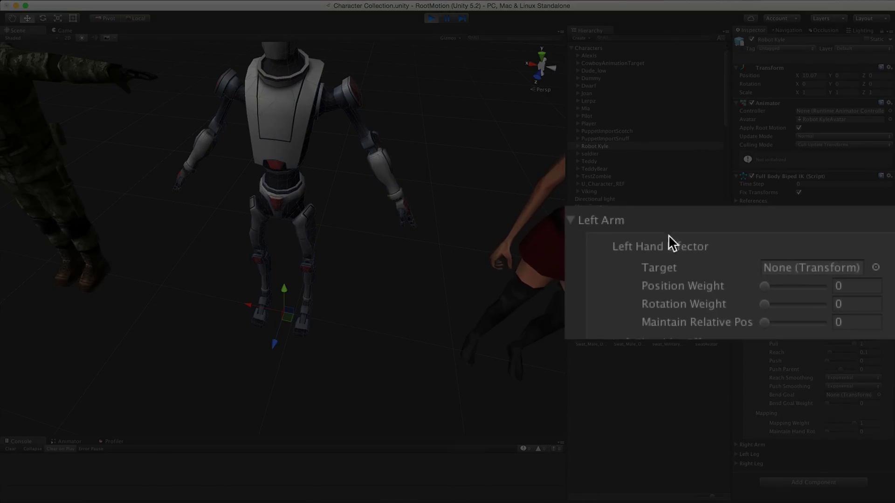
pyautogui.moveTo(767, 287); pyautogui.dragTo(841, 299)
# Lower and raise Robot Kyle's left hand effector to test how the knees bend, and stop the scene.
pyautogui.click(398, 200)
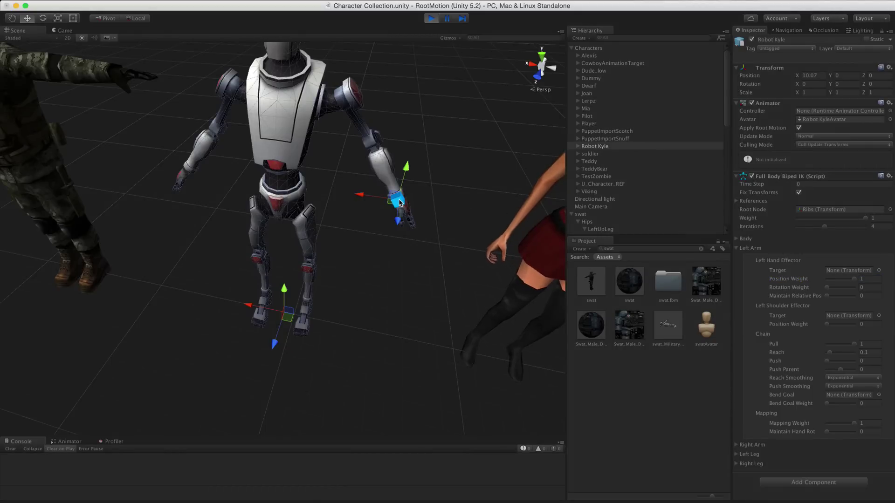
pyautogui.keyDown('alt'); pyautogui.moveTo(426, 294); pyautogui.dragTo(434, 227); pyautogui.keyUp('alt')
pyautogui.moveTo(390, 176); pyautogui.dragTo(391, 259)
pyautogui.moveTo(397, 317); pyautogui.dragTo(382, 284, button='middle')
pyautogui.scroll(6, 380, 284)
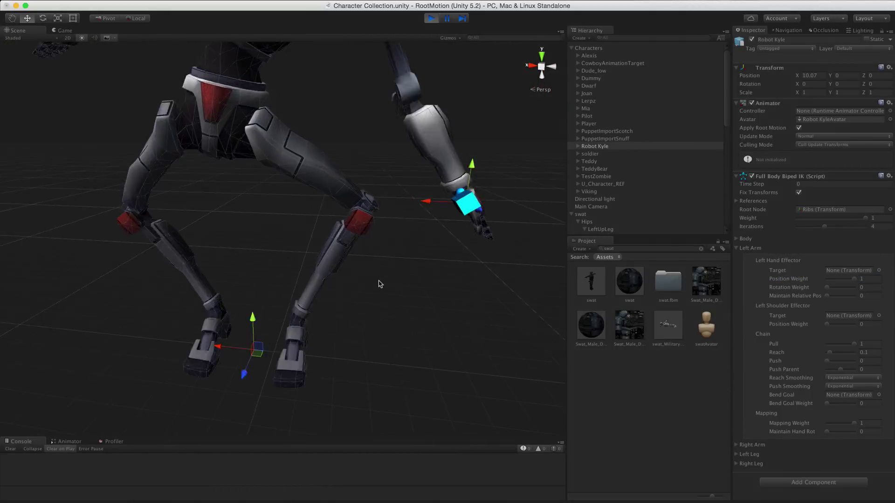
pyautogui.keyDown('alt'); pyautogui.moveTo(423, 271); pyautogui.dragTo(403, 297); pyautogui.keyUp('alt')
pyautogui.scroll(-6, 404, 297)
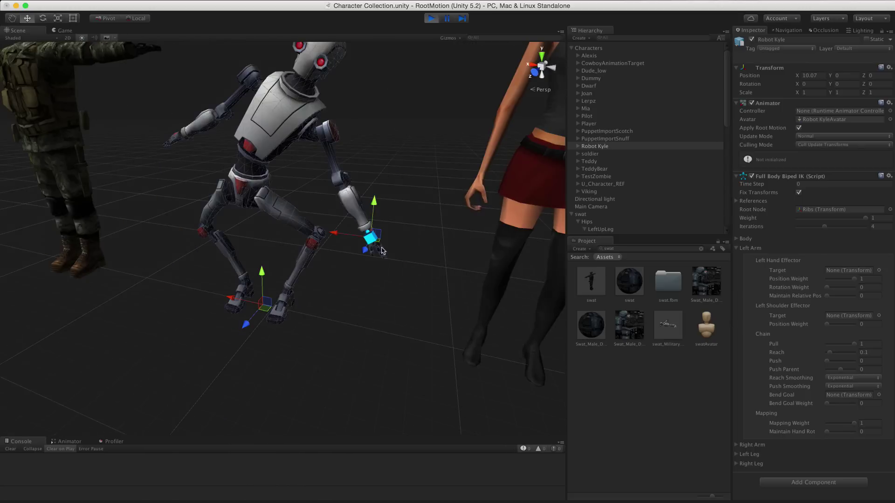
pyautogui.moveTo(377, 232); pyautogui.dragTo(370, 159)
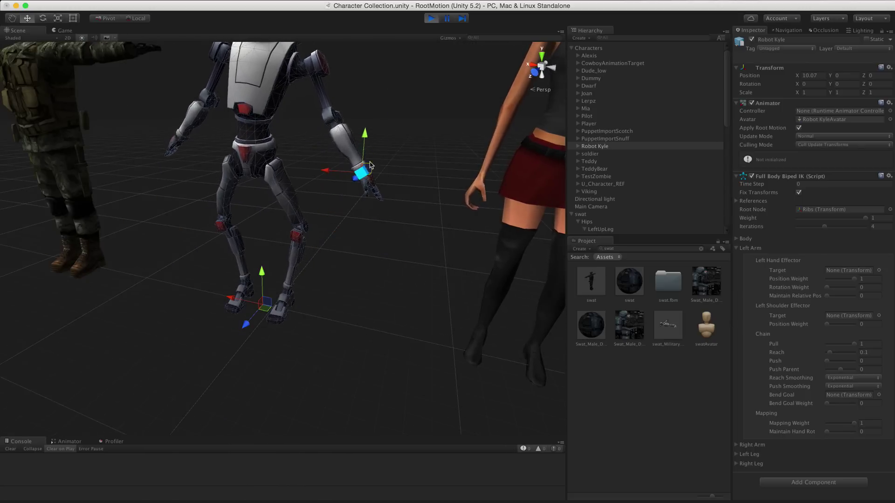
pyautogui.click(432, 18)
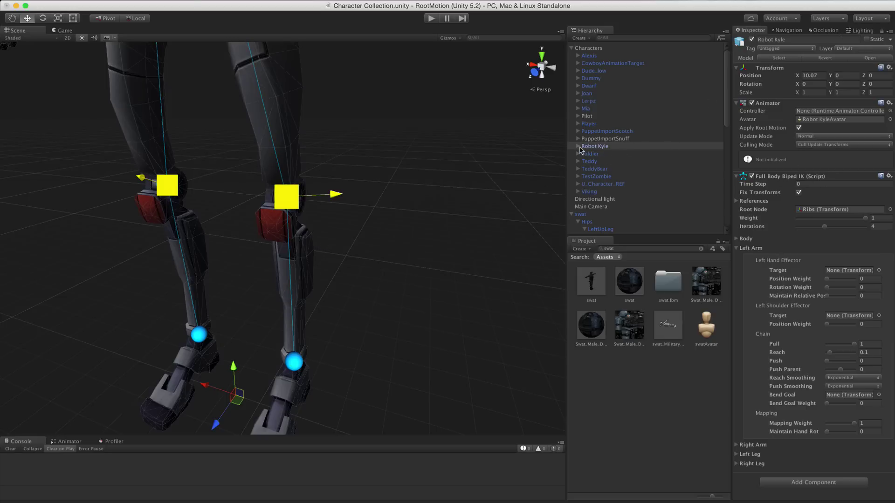
# Expand Robot Kyle's full bone hierarchy and rotate the Left_Knee_Joint_01 bone to change the left knee's bend direction.
pyautogui.keyDown('alt'); pyautogui.click(579, 147); pyautogui.keyUp('alt')
pyautogui.scroll(-5, 670, 216)
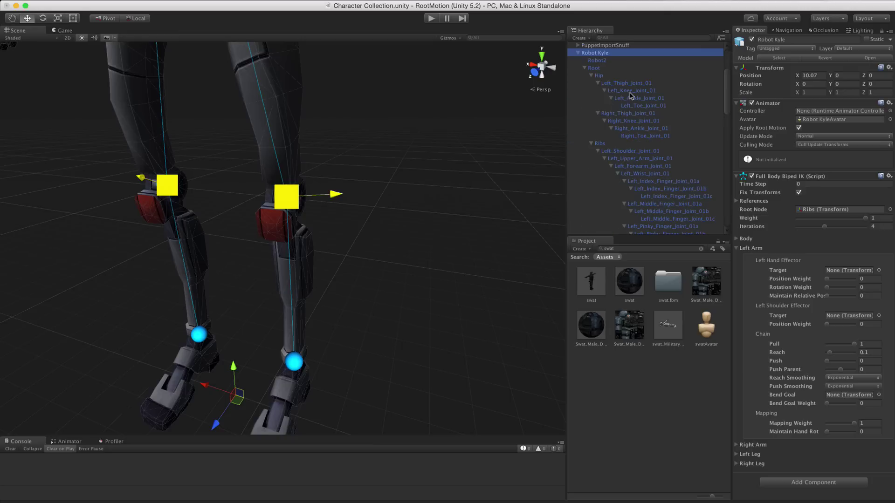
pyautogui.click(630, 91)
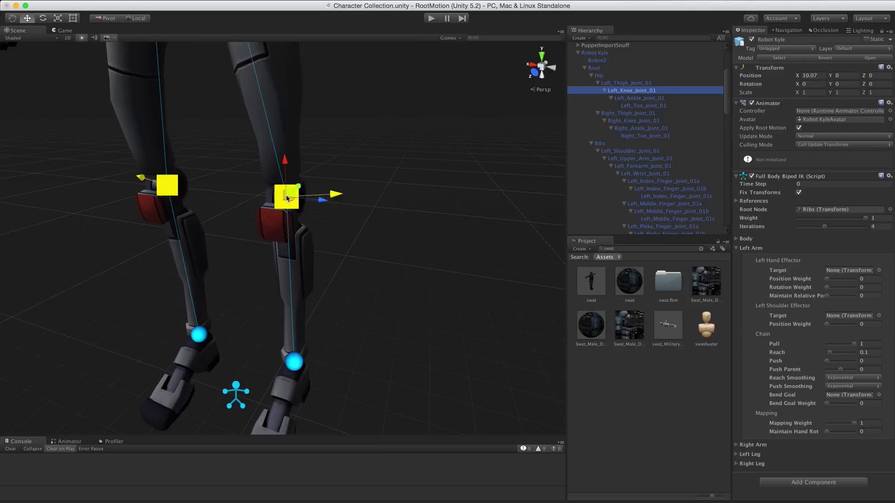
pyautogui.press('e')
pyautogui.click(273, 193)
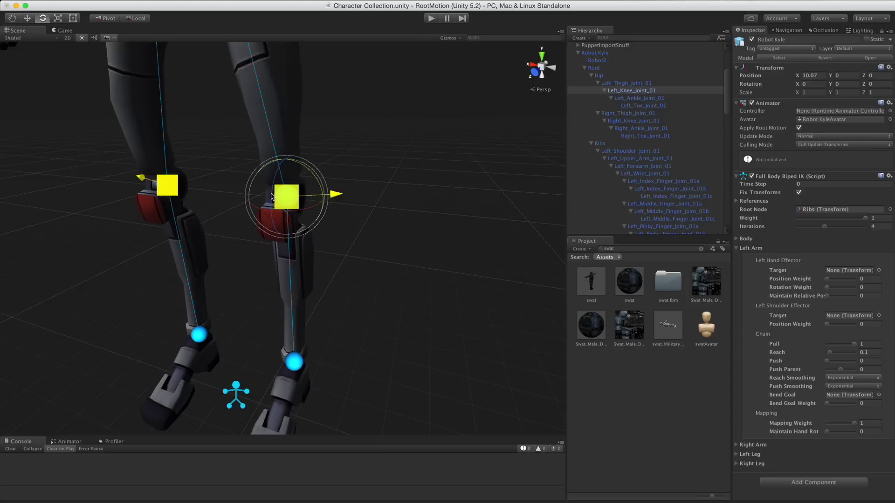
pyautogui.moveTo(278, 174); pyautogui.dragTo(297, 182)
pyautogui.scroll(-3, 267, 205)
# Examine the left leg's bend direction arrow and joint alignment from the front, comparing it with the right leg.
pyautogui.keyDown('alt'); pyautogui.moveTo(381, 204); pyautogui.dragTo(308, 183); pyautogui.keyUp('alt')
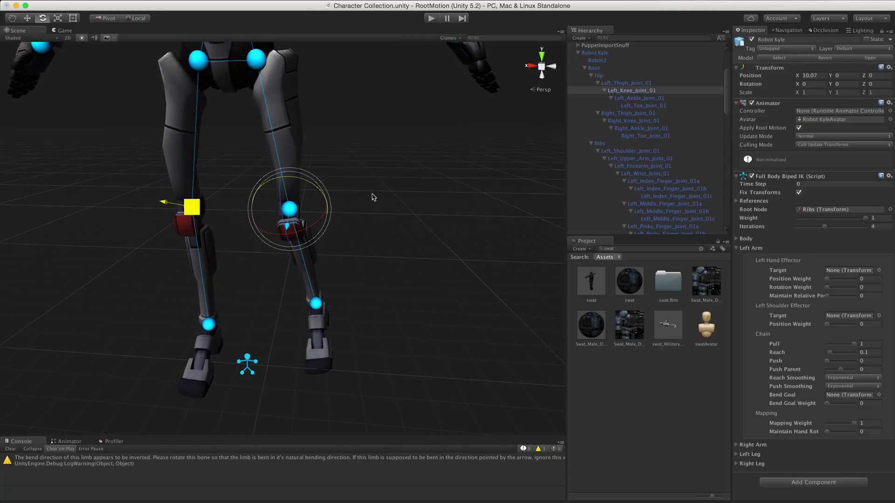
pyautogui.keyDown('alt'); pyautogui.moveTo(373, 196); pyautogui.dragTo(401, 178); pyautogui.keyUp('alt')
pyautogui.moveTo(401, 184); pyautogui.dragTo(428, 271, button='middle')
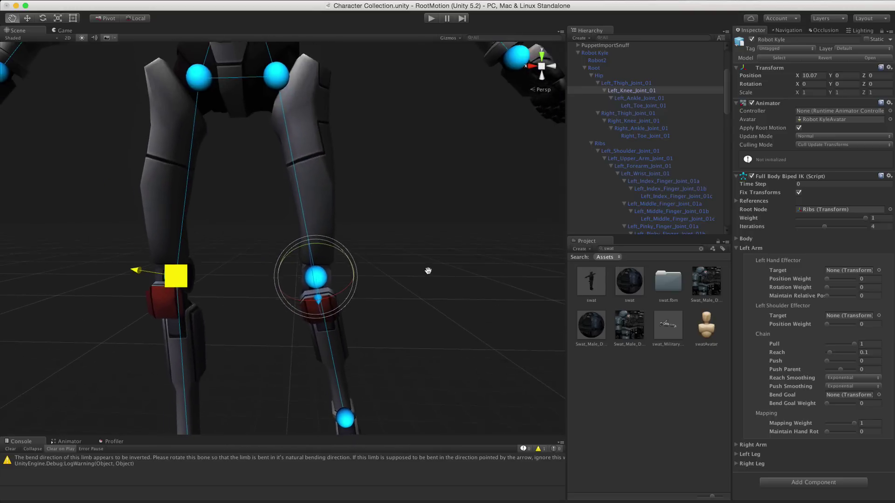
pyautogui.scroll(-5, 428, 270)
pyautogui.scroll(5, 380, 201)
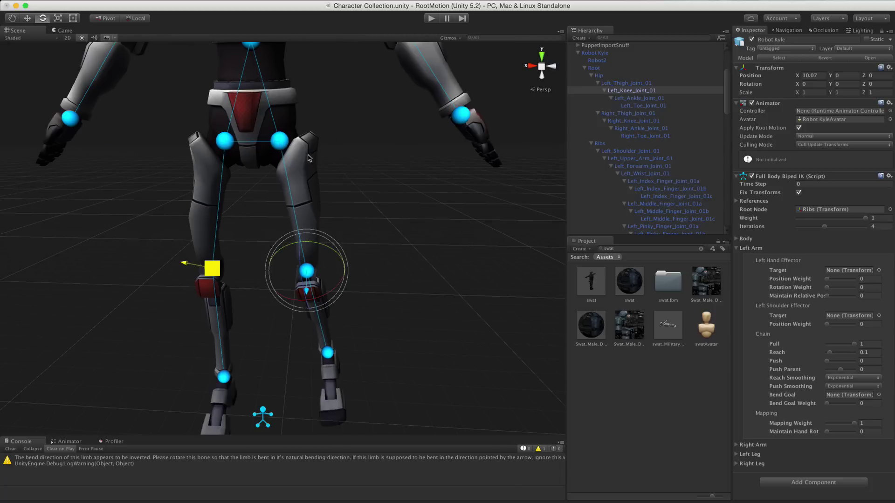
pyautogui.scroll(2, 307, 158)
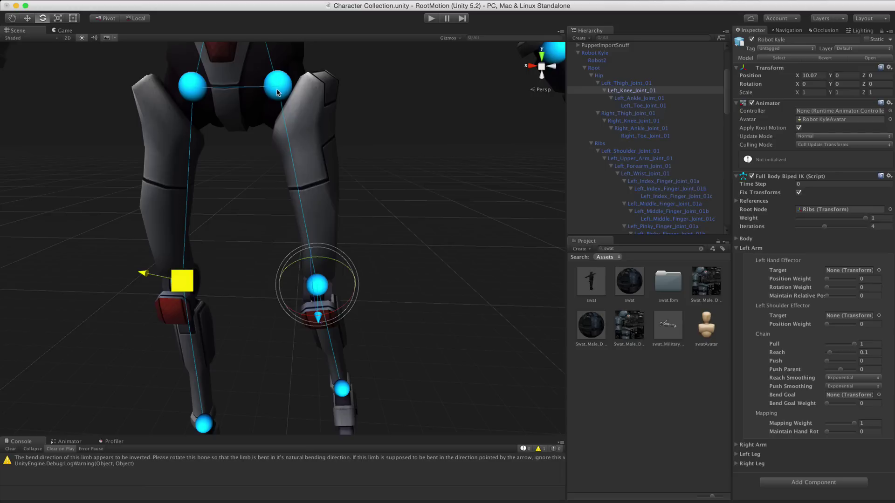
pyautogui.moveTo(385, 228); pyautogui.dragTo(479, 190, button='middle')
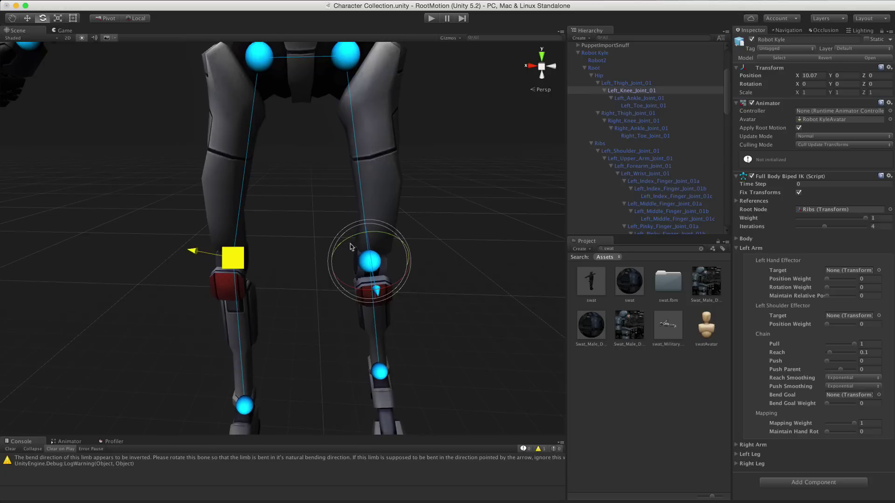
# Rotate the Right_Knee_Joint_01 bone slightly so Robot Kyle's right knee bends forward like the left one.
pyautogui.click(630, 121)
pyautogui.moveTo(260, 236)
pyautogui.mouseDown()
pyautogui.moveTo(266, 248)
pyautogui.moveTo(230, 235)
pyautogui.moveTo(251, 236)
pyautogui.mouseUp()
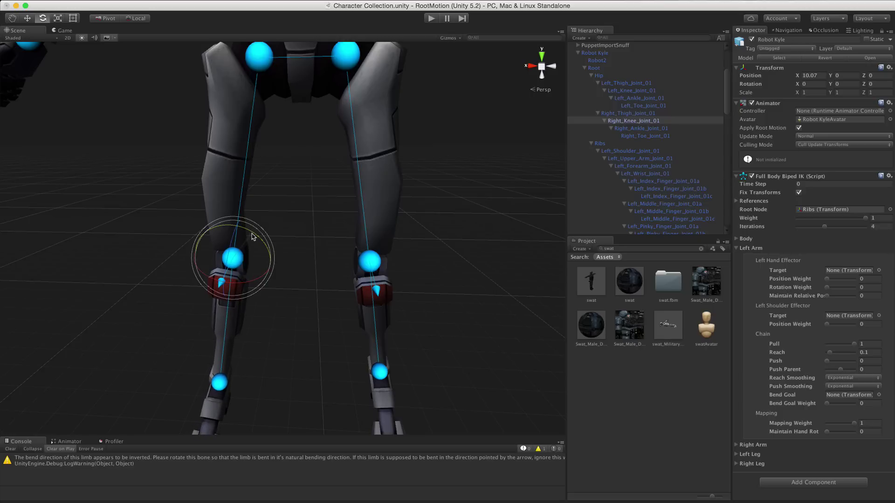
pyautogui.scroll(-5, 292, 241)
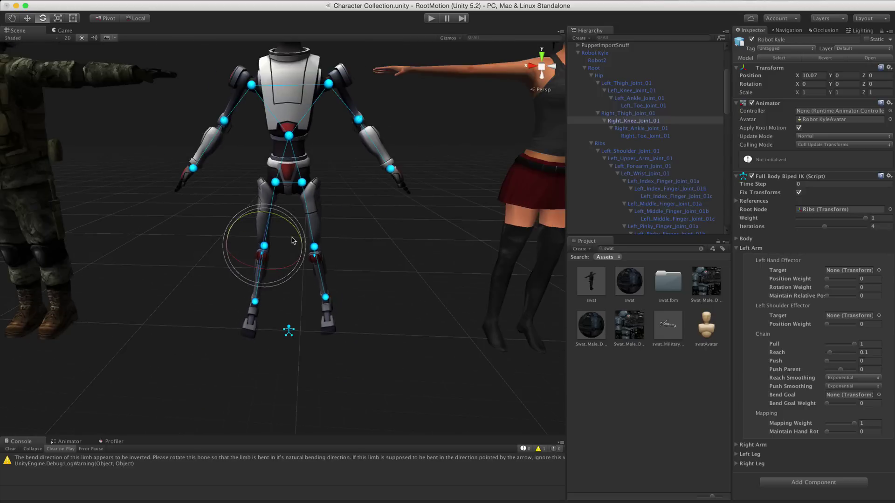
# Run the scene again and set Robot Kyle's Left Hand Effector Position Weight to 1 from the scene view.
pyautogui.click(431, 19)
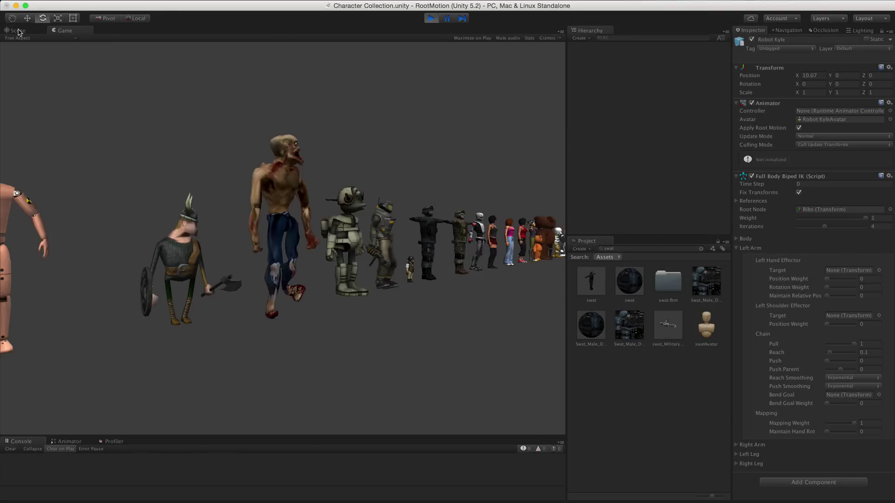
pyautogui.click(16, 31)
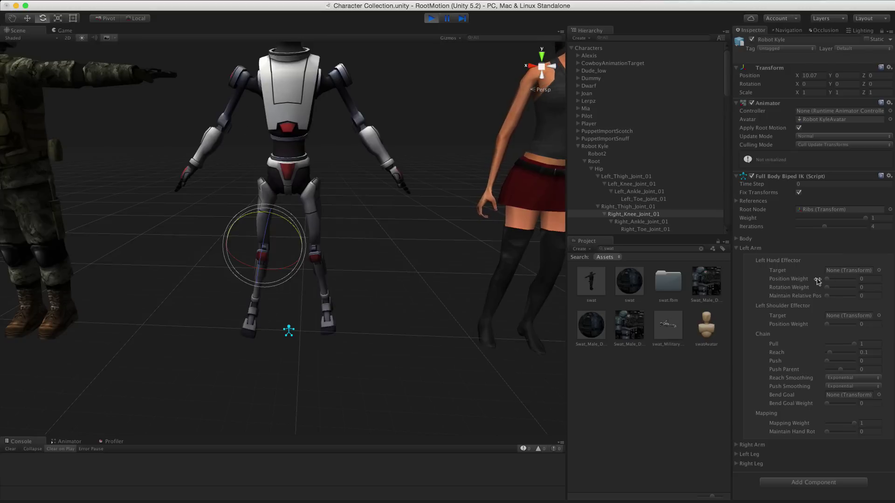
pyautogui.moveTo(819, 281); pyautogui.dragTo(839, 282)
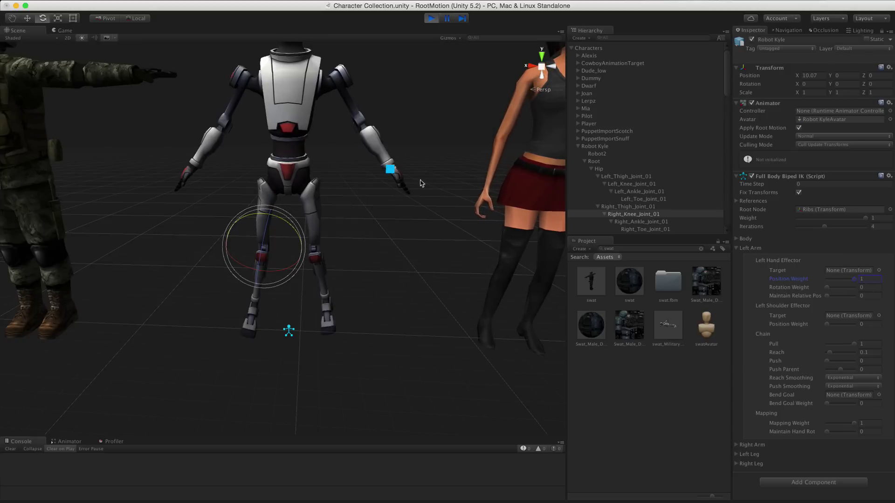
# Move Robot Kyle's left hand effector down toward the knees to test the corrected knee bending.
pyautogui.click(390, 169)
pyautogui.press('w')
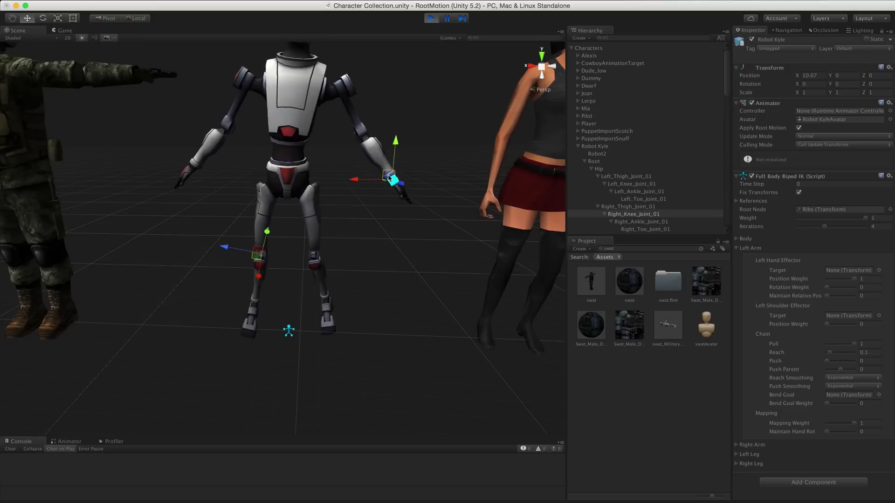
pyautogui.moveTo(390, 178); pyautogui.dragTo(383, 249)
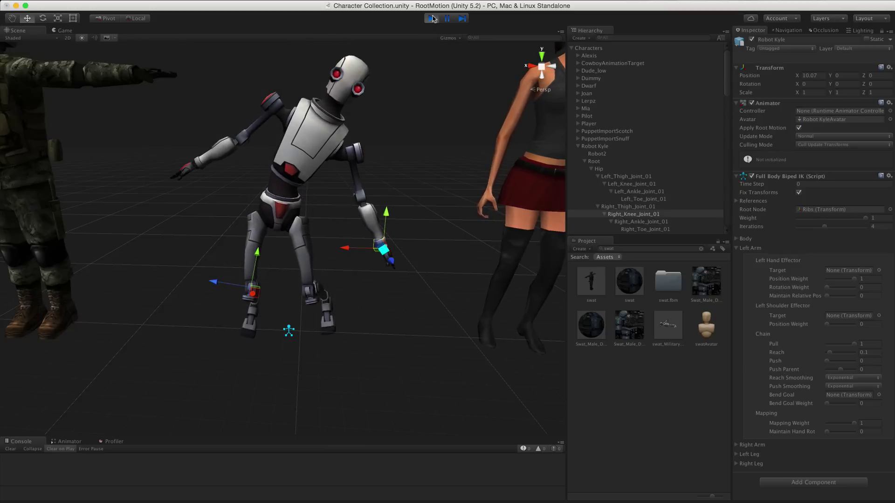